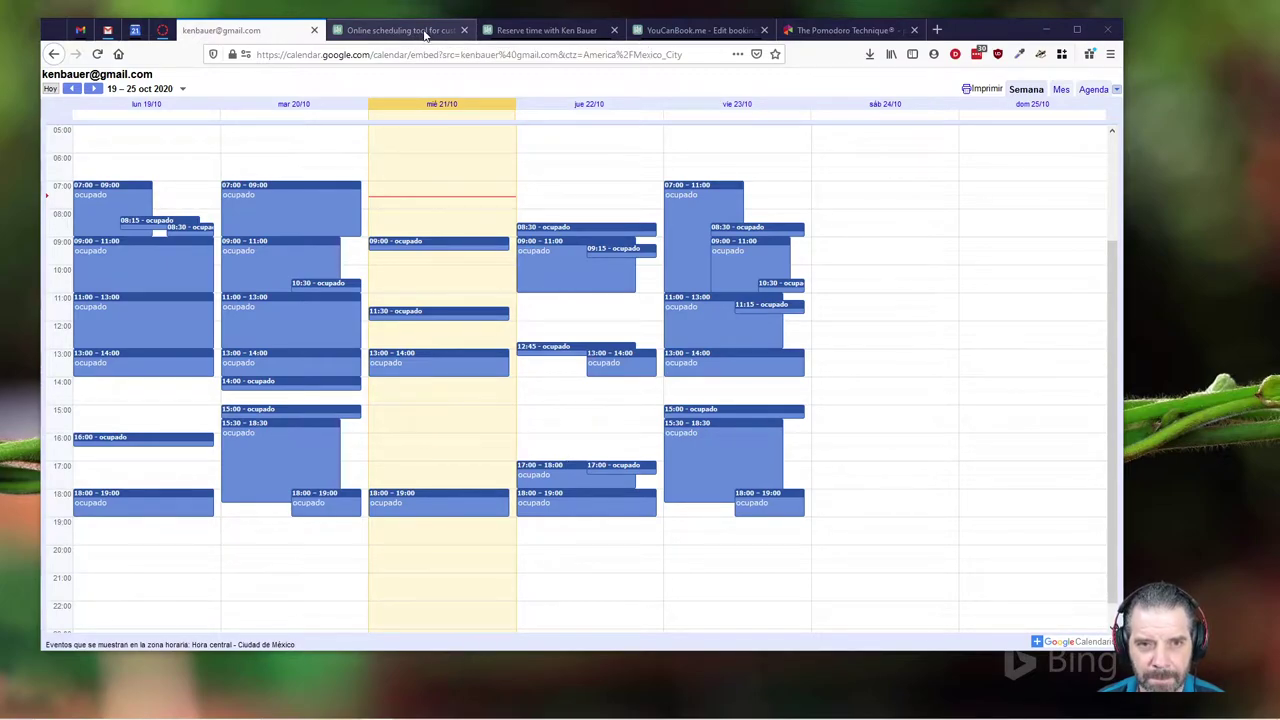
Step: Show the youcanbook.me homepage from the 'Online scheduling tool' browser tab
left_click(425, 35)
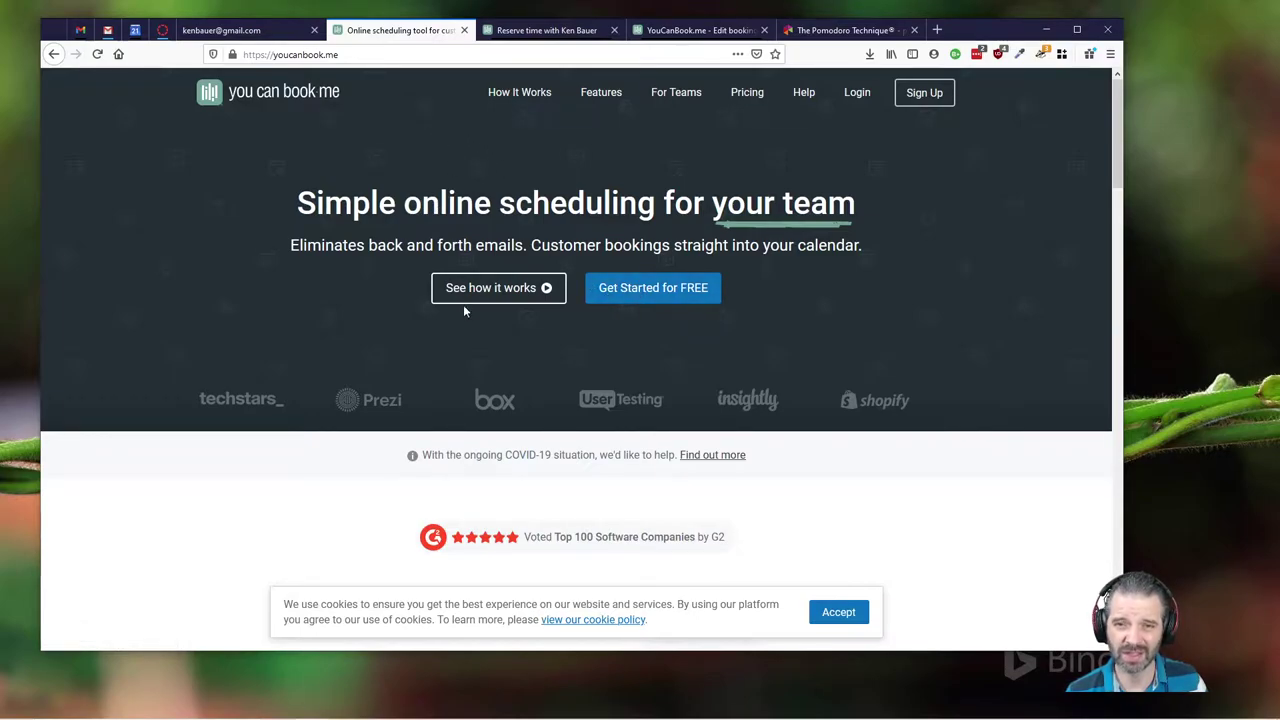
Step: On the public 'Reserve time' page, pick the Wednesday October 21 9:45 AM slot
left_click(539, 36)
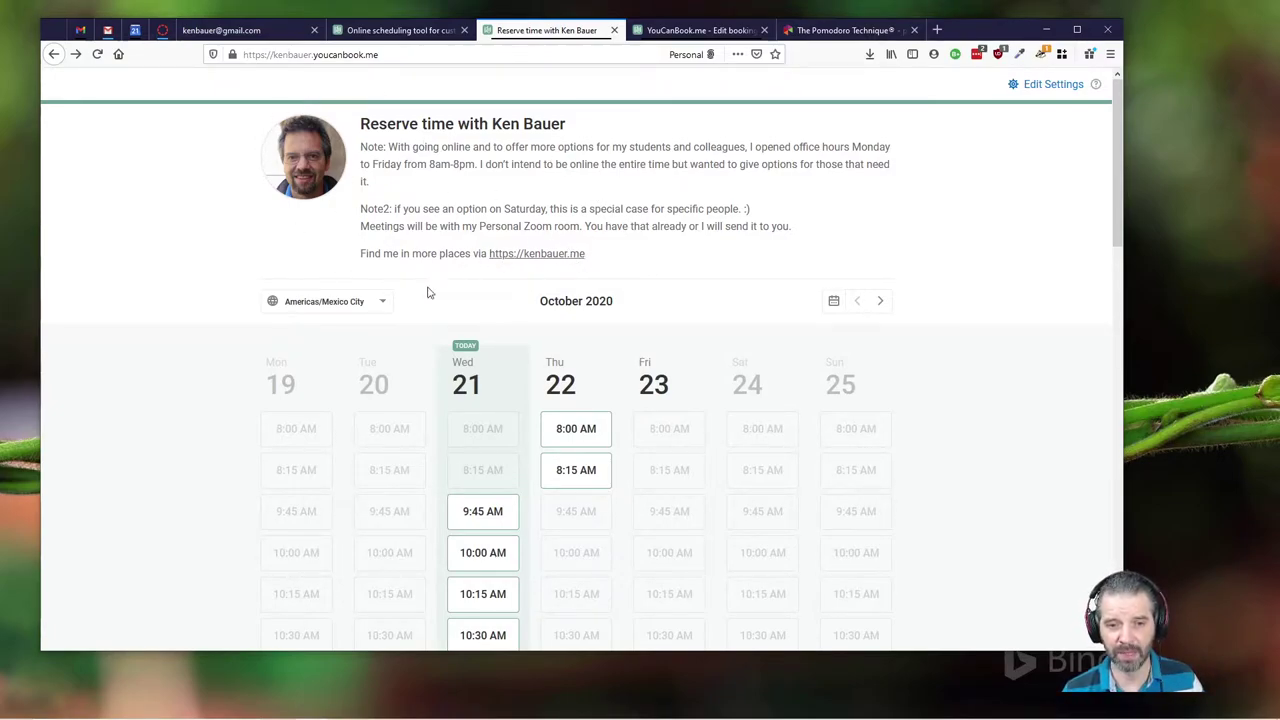
scroll(717, 313, "down", 1)
scroll(717, 313, "down", 3)
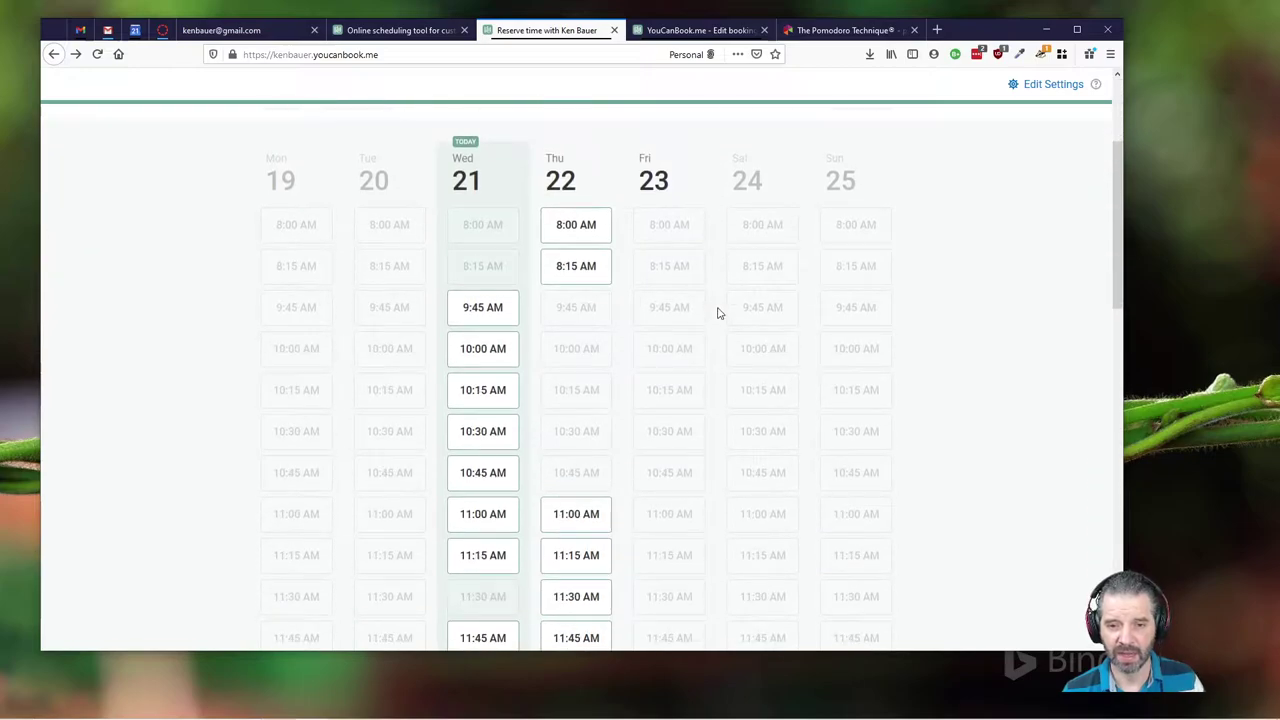
left_click(490, 314)
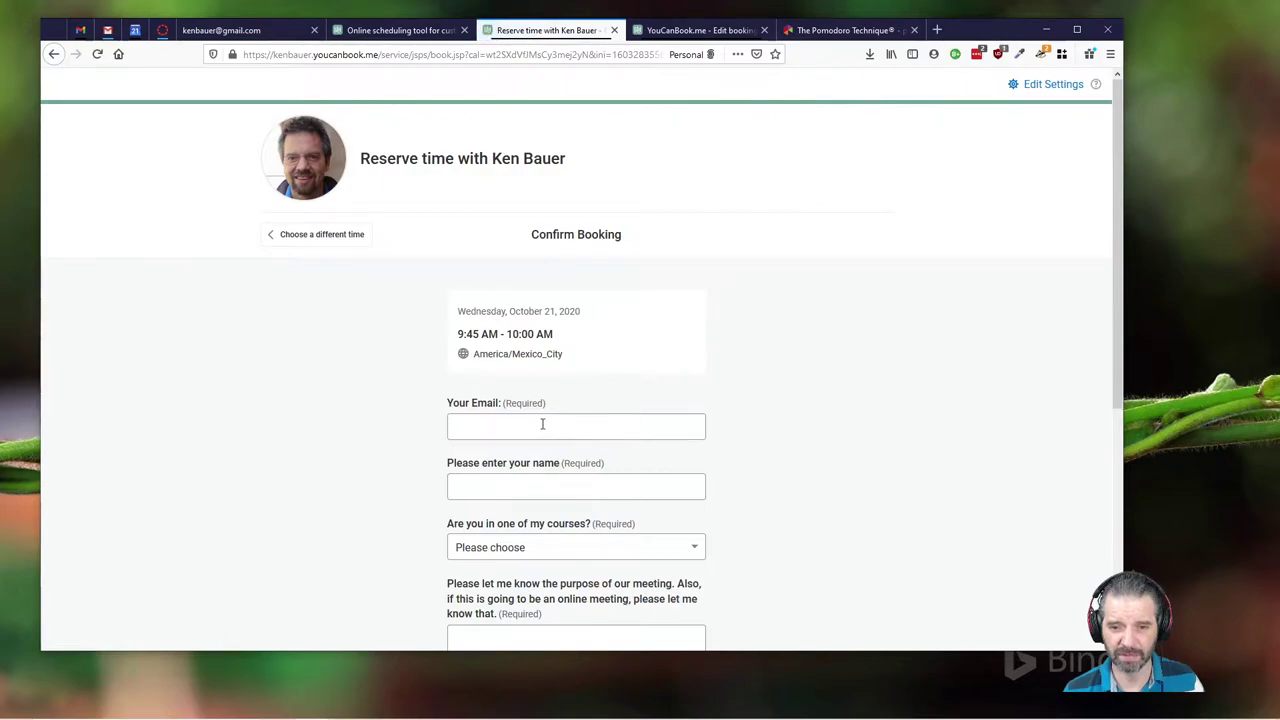
Step: Inspect the email, name, course and purpose fields, leaving Duration at 15 minutes
left_click(543, 425)
scroll(906, 450, "down", 3)
left_click(523, 282)
left_click(565, 352)
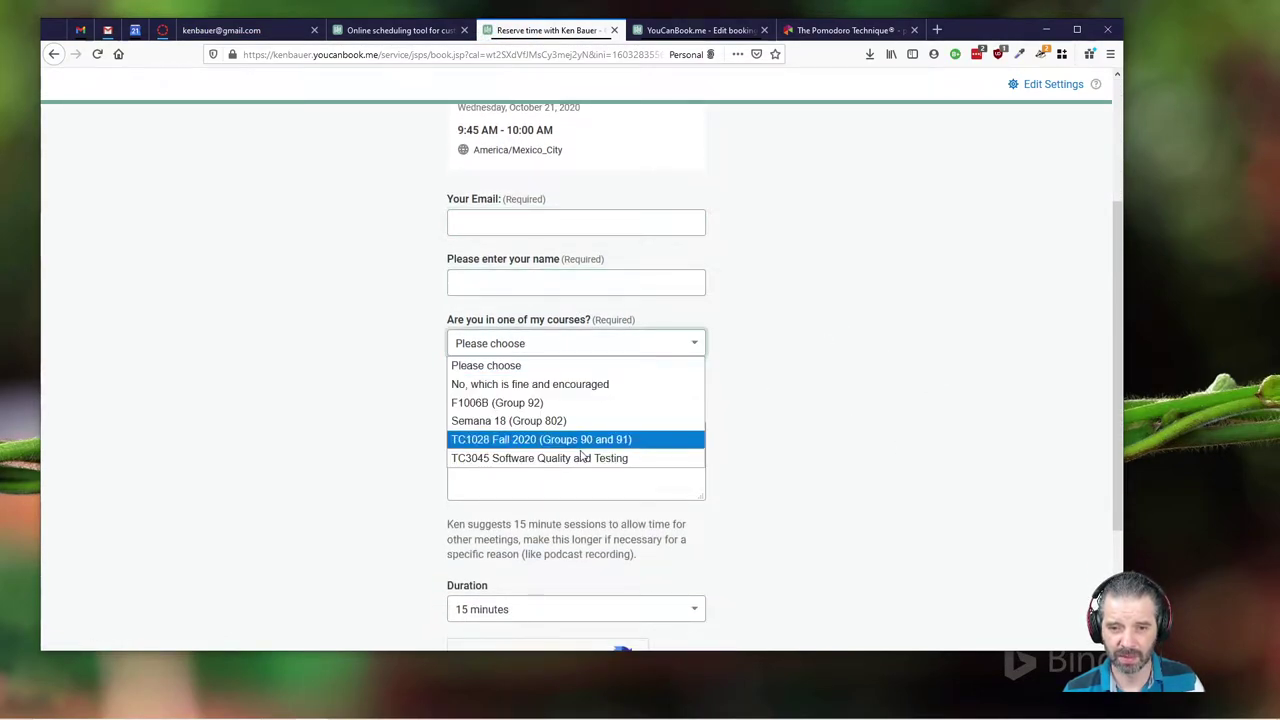
left_click(793, 383)
scroll(676, 292, "down", 2)
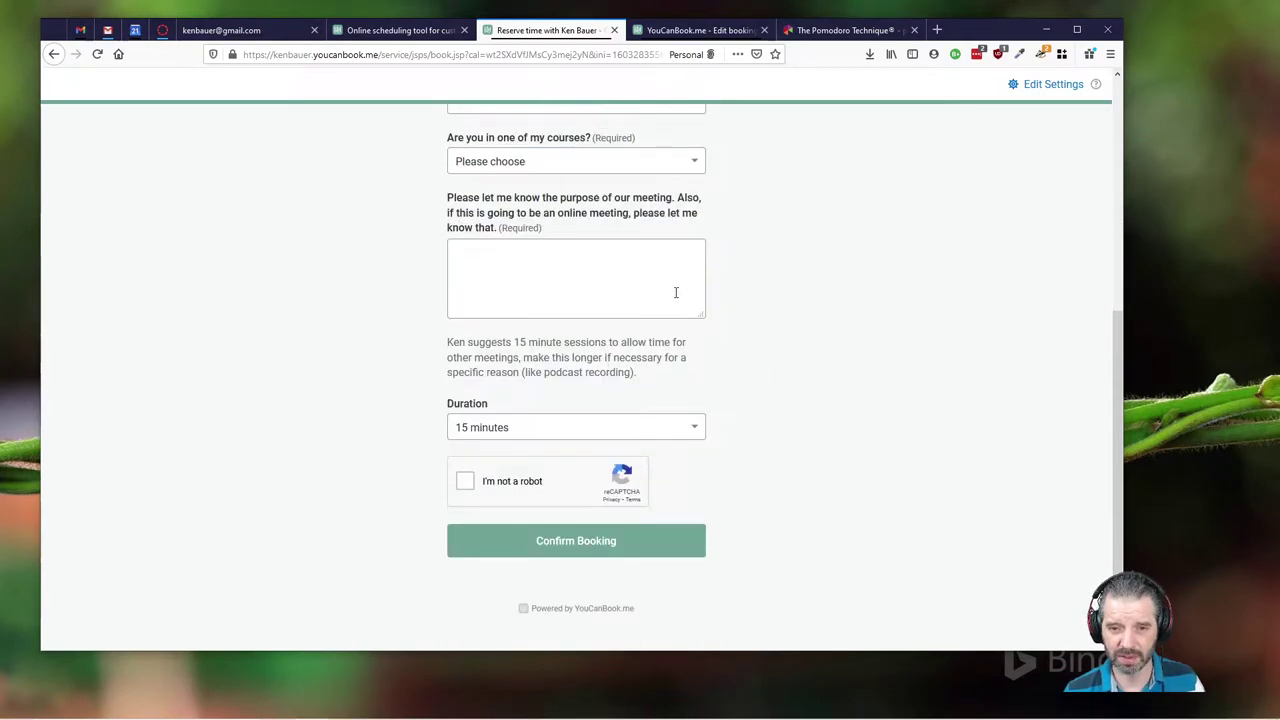
left_click(608, 270)
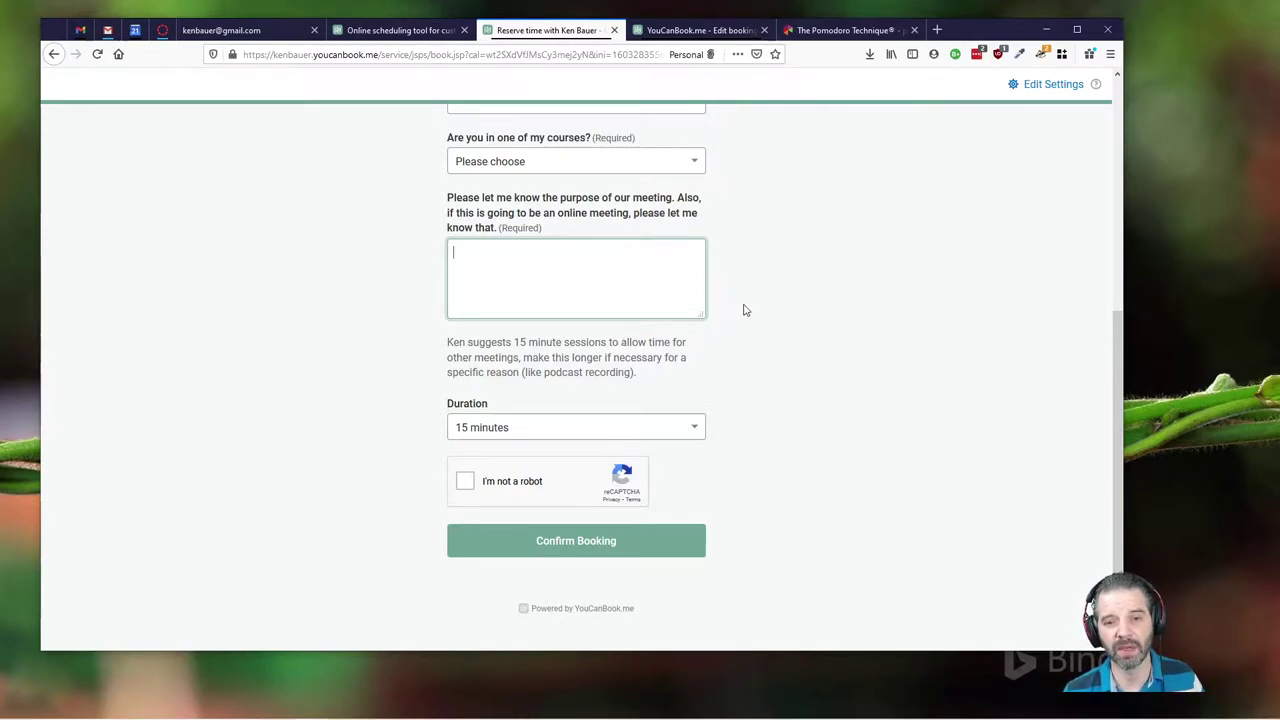
left_click(678, 428)
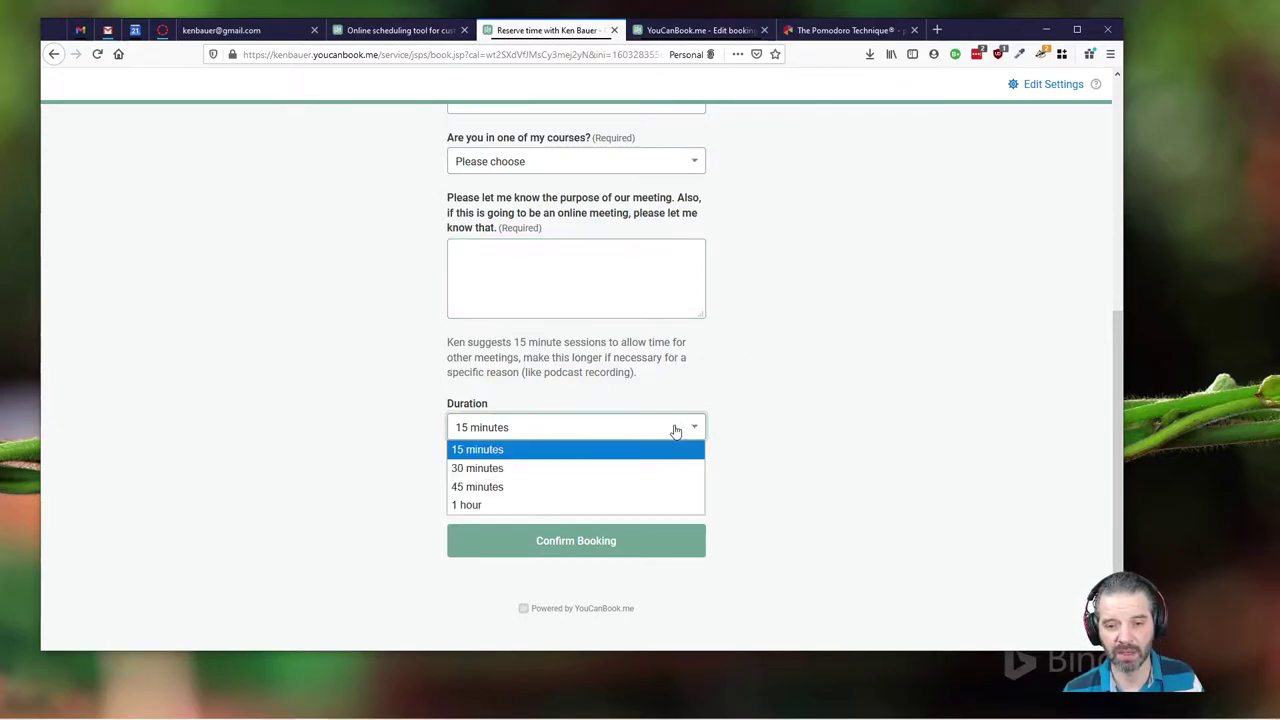
left_click(783, 413)
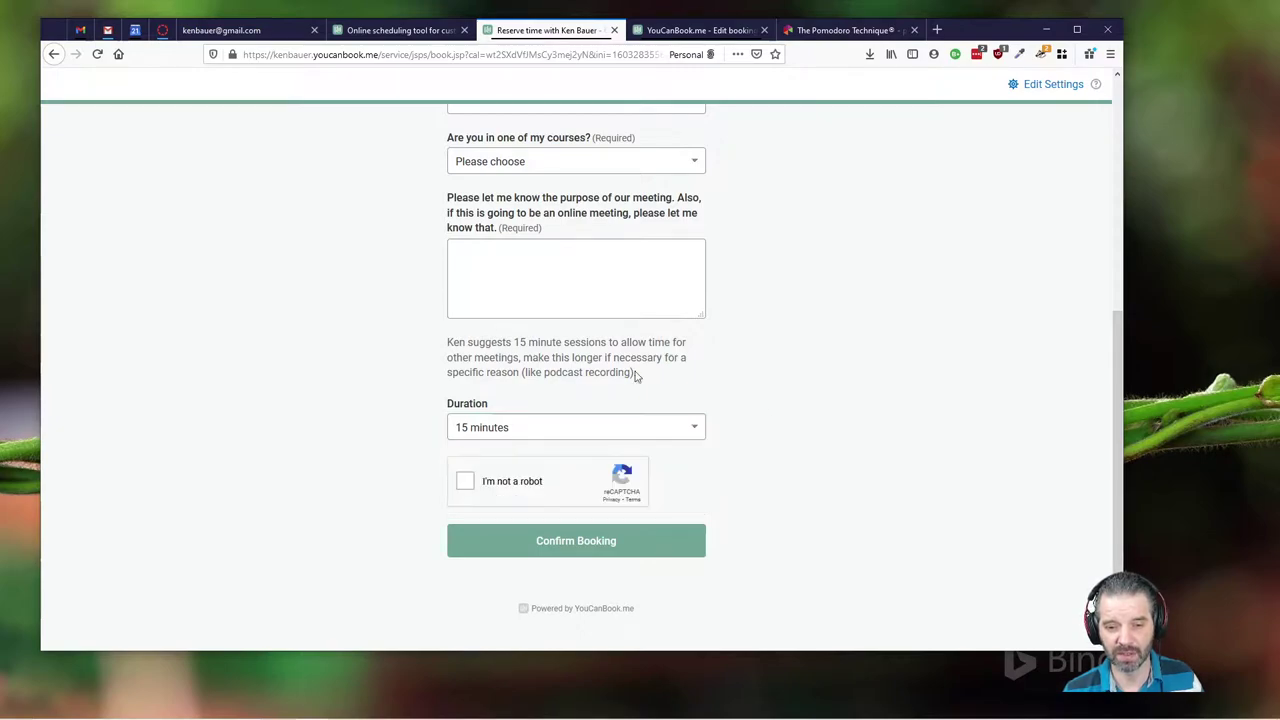
left_click(515, 425)
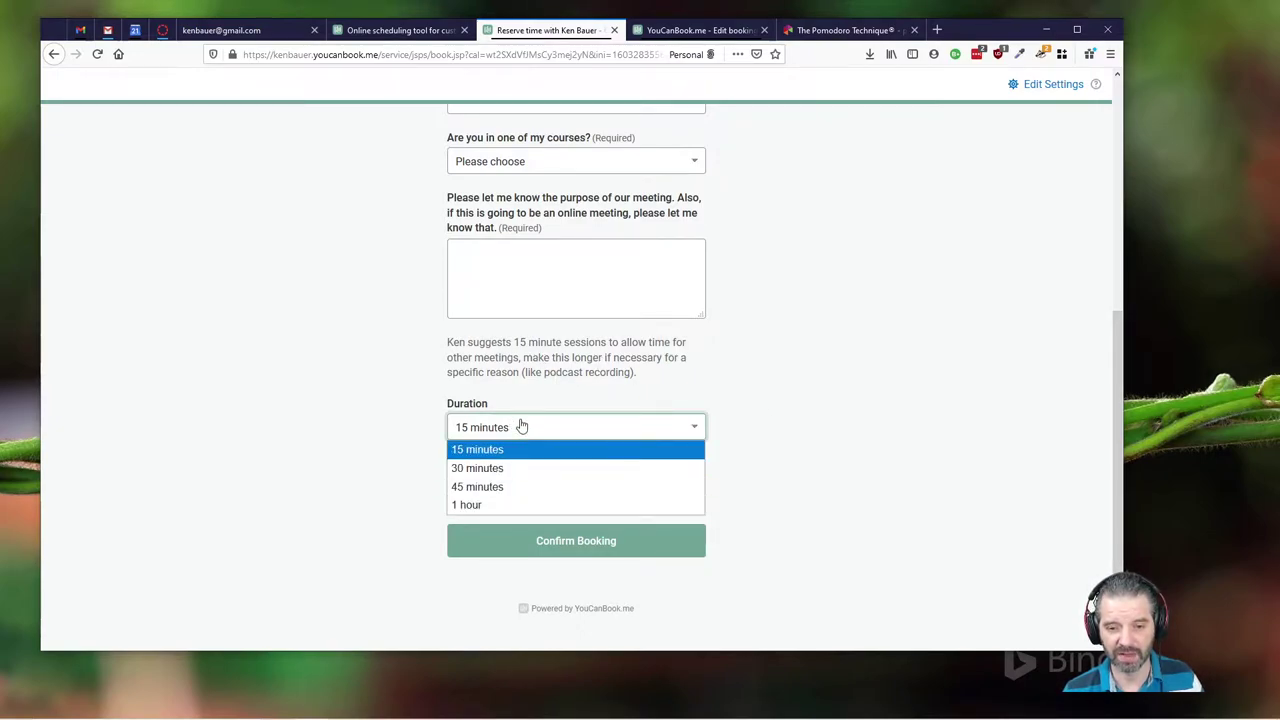
left_click(521, 427)
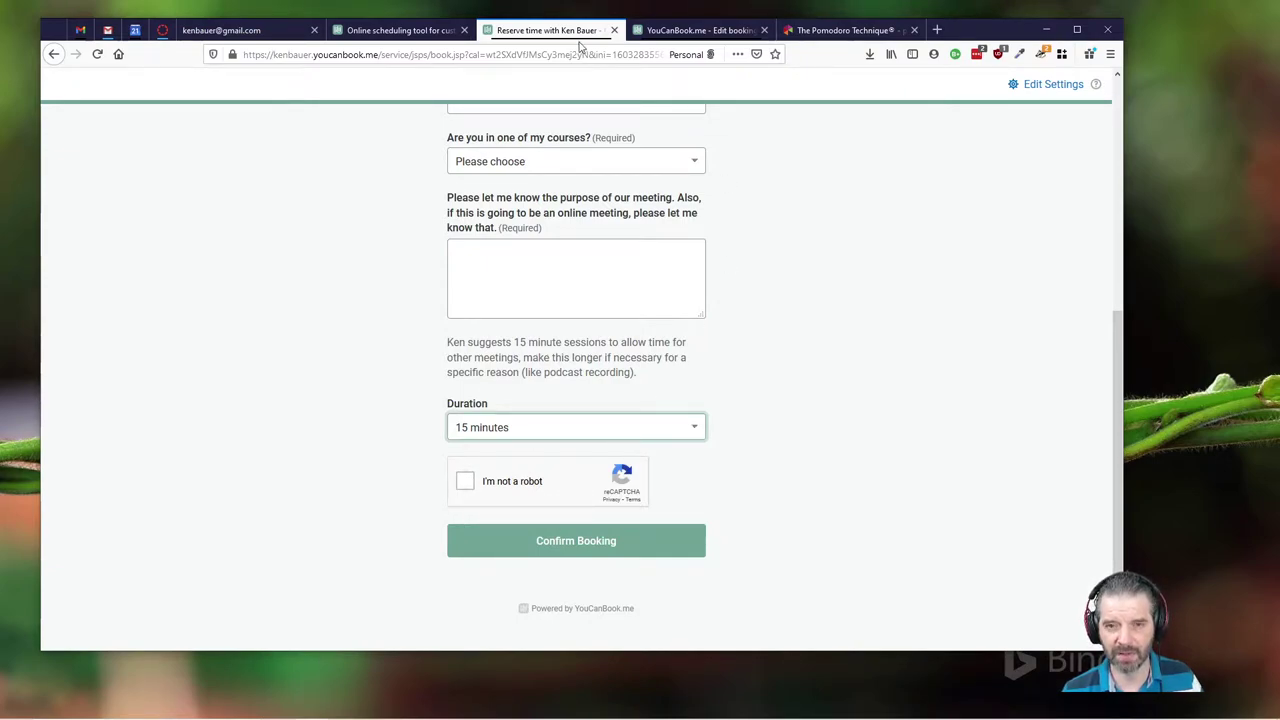
scroll(769, 257, "up", 5)
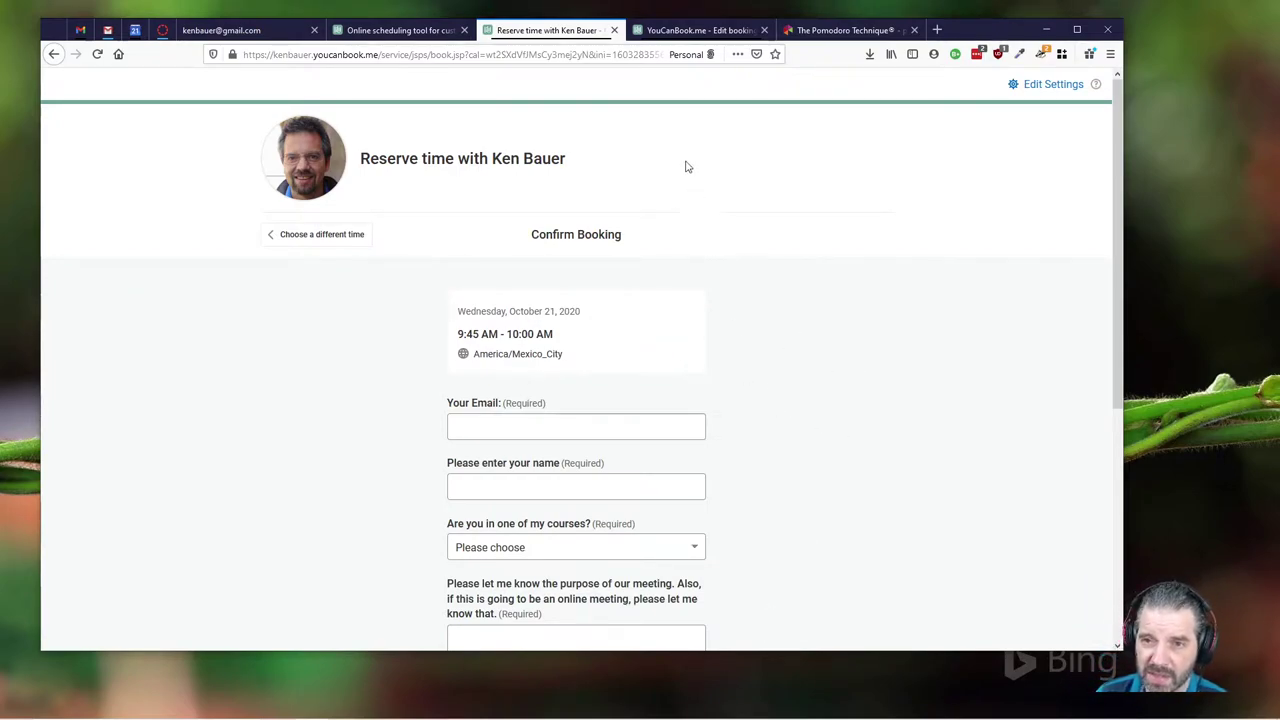
Step: Review General, Calendar & teams and weekday 8 AM–8 PM hours, then return to Google Calendar
left_click(683, 32)
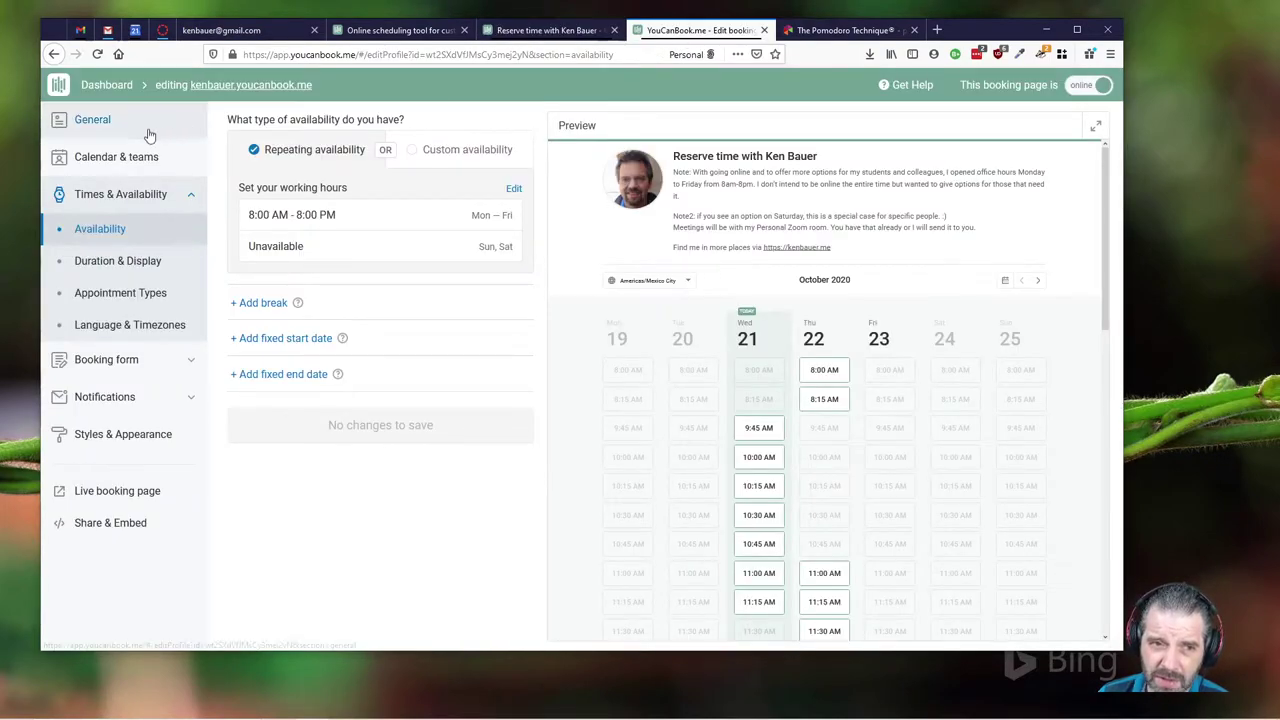
left_click(115, 125)
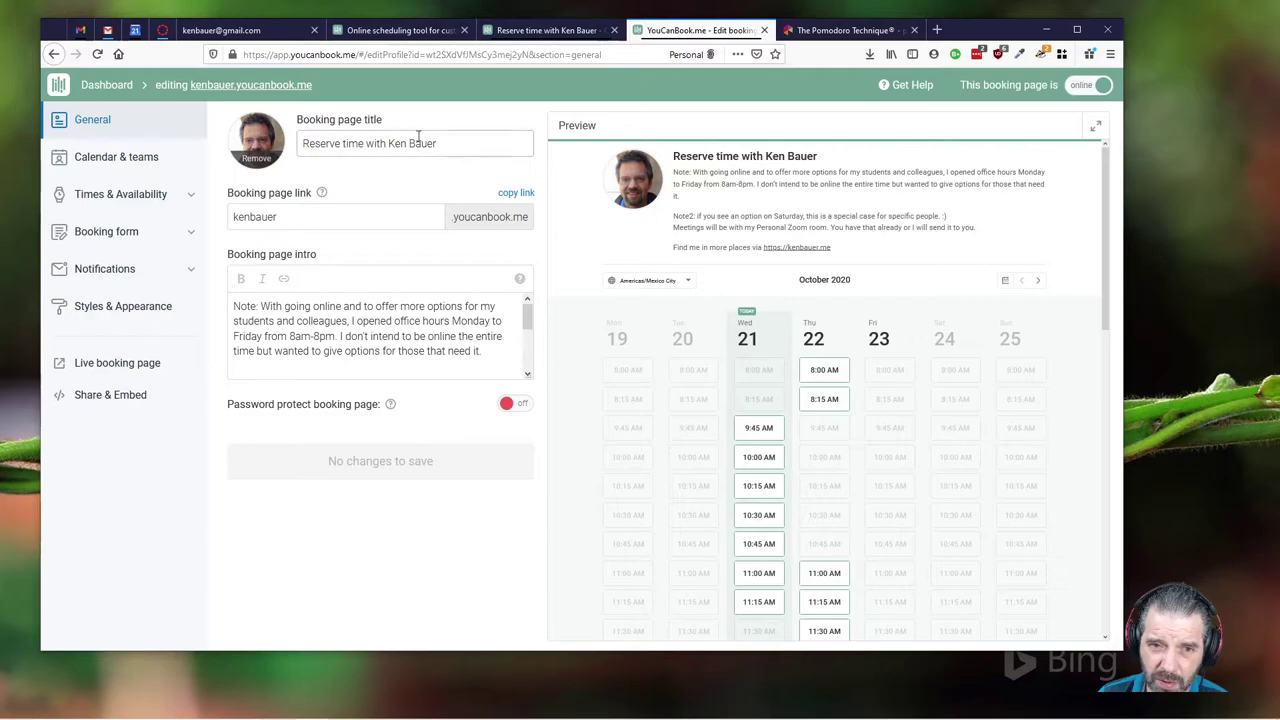
left_click(140, 160)
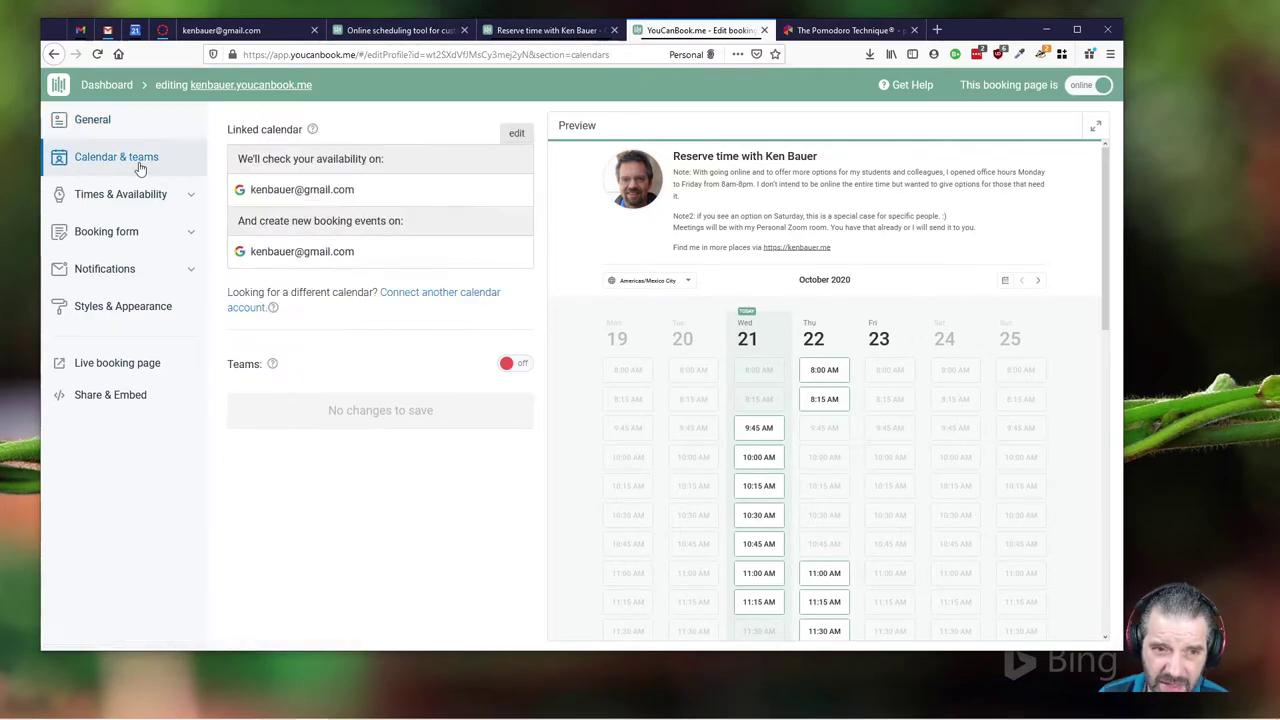
left_click(138, 197)
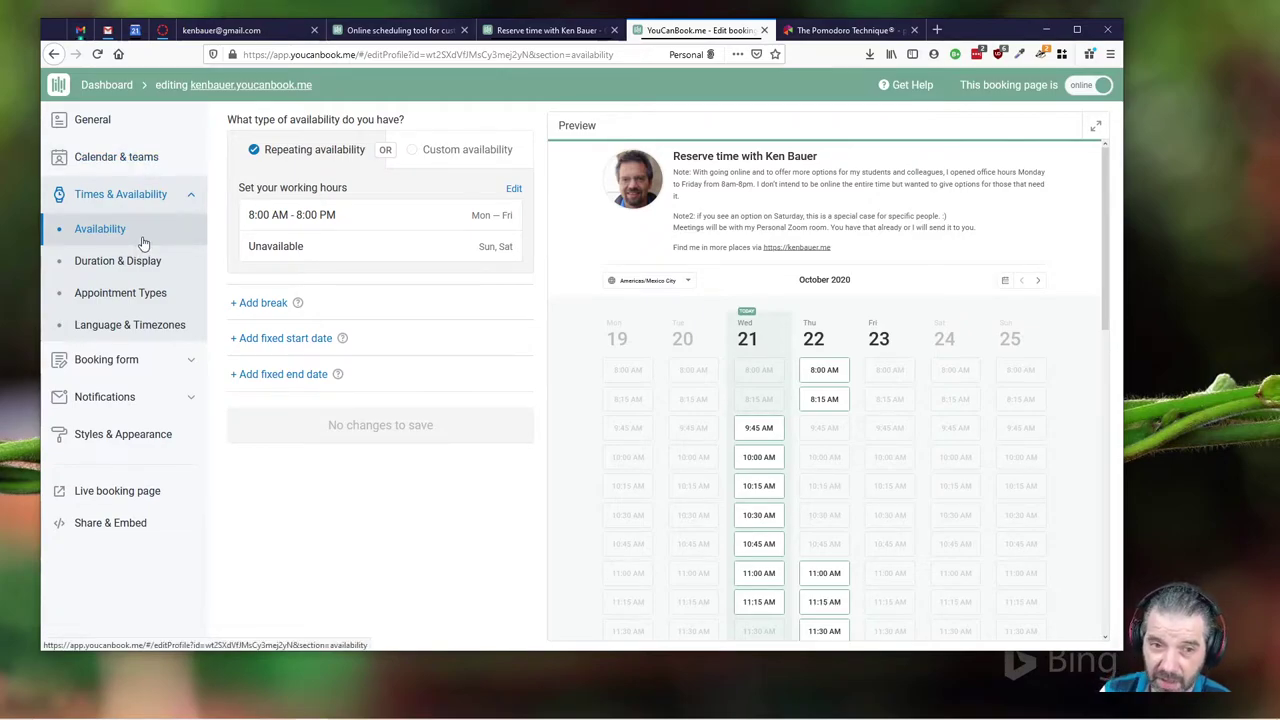
mouse_move(380, 215)
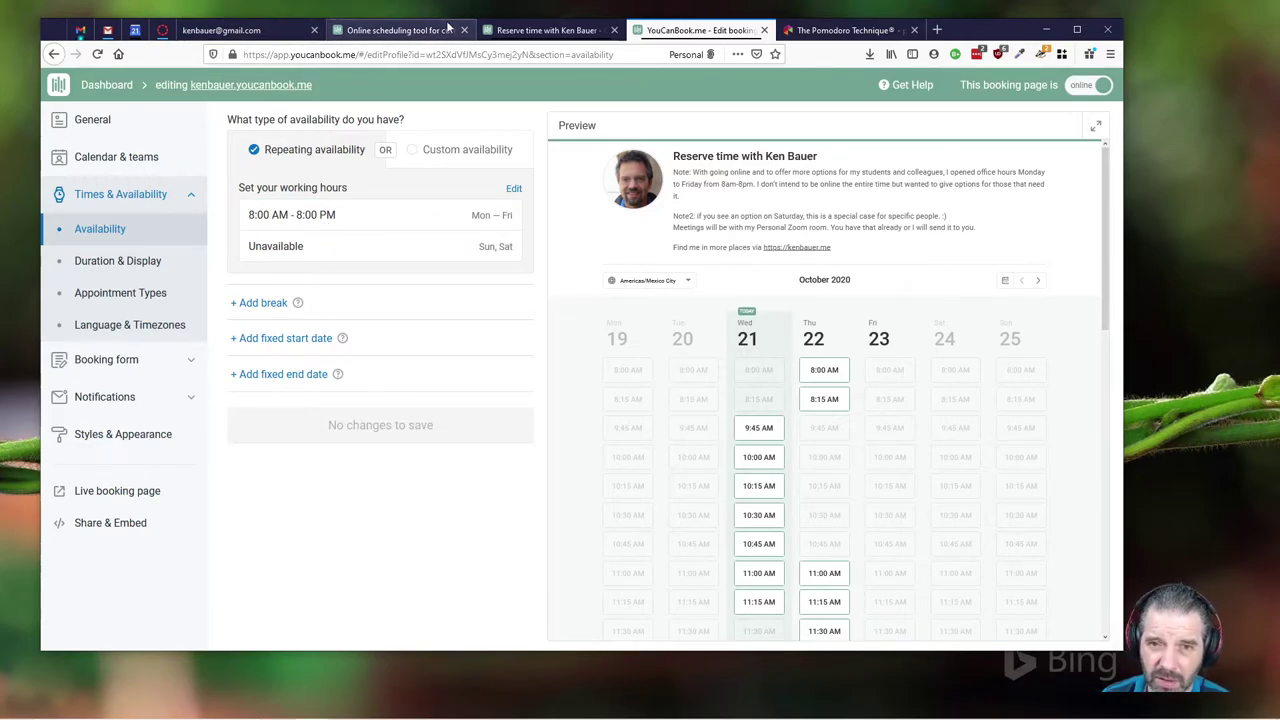
left_click(250, 30)
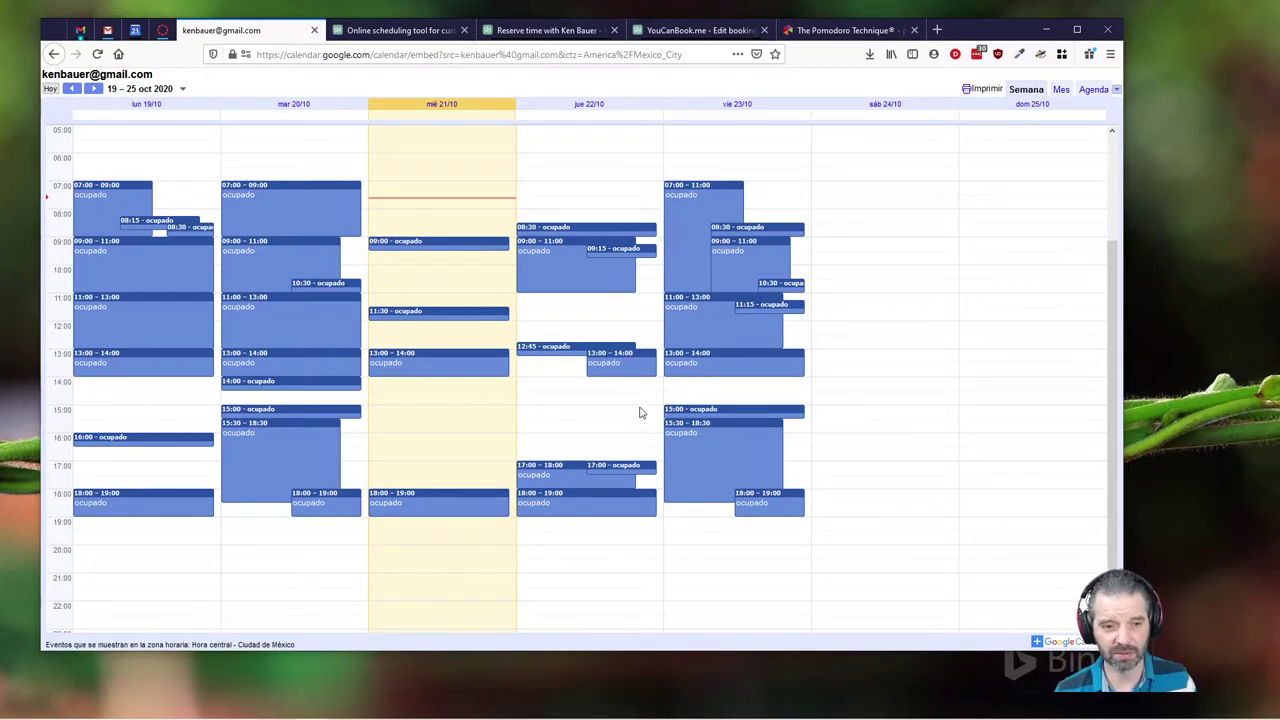
Step: Show Duration & Display: 15 min–1 hr lengths, 2-hour notice, 10-week advance
left_click(692, 25)
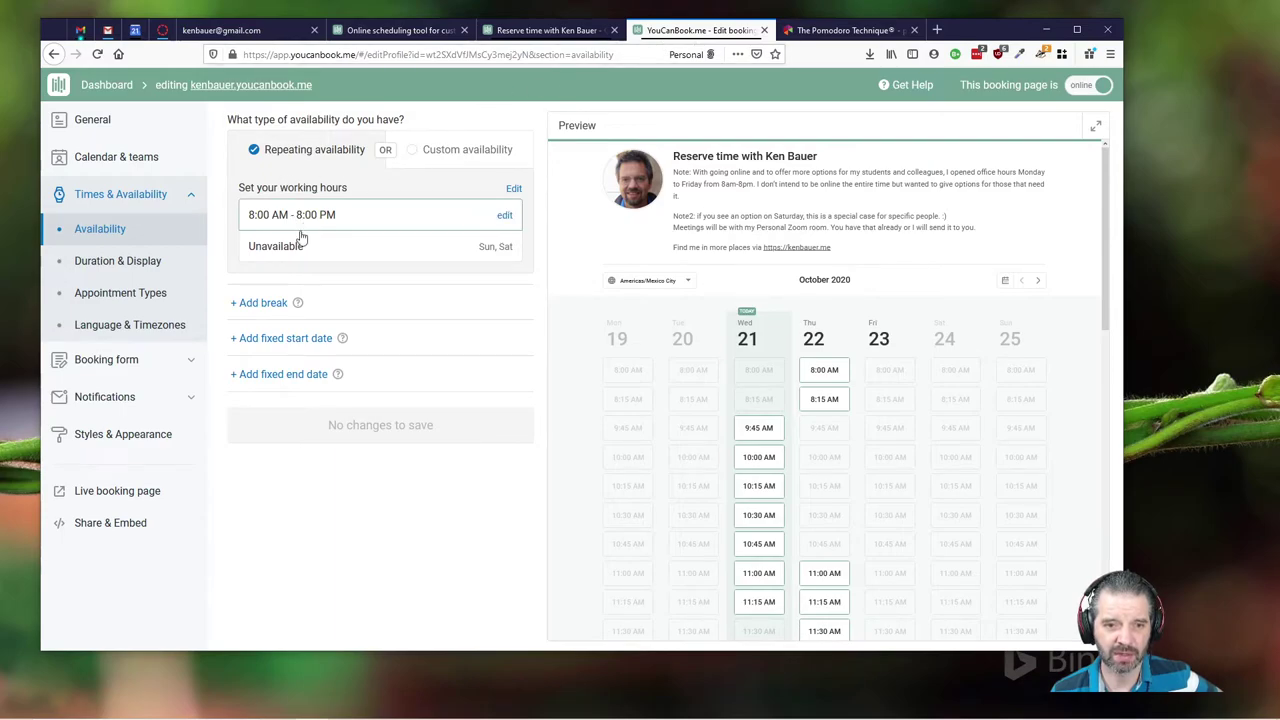
left_click(140, 262)
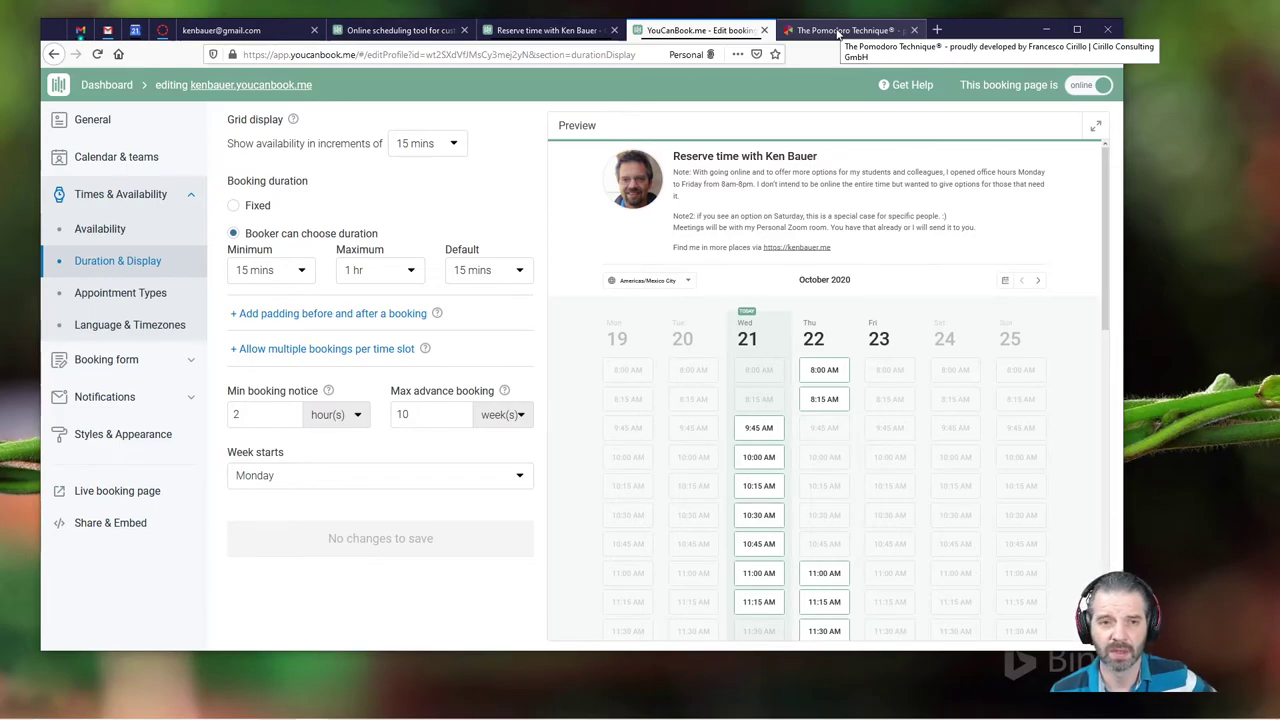
left_click(838, 31)
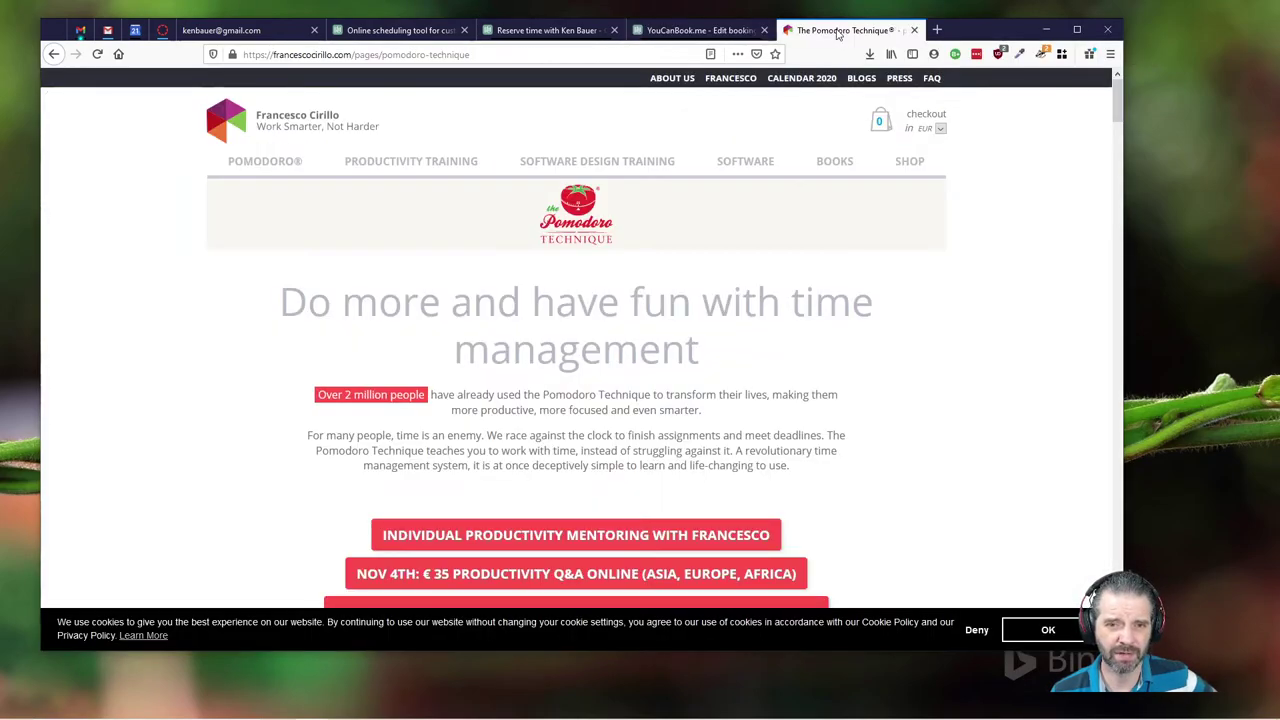